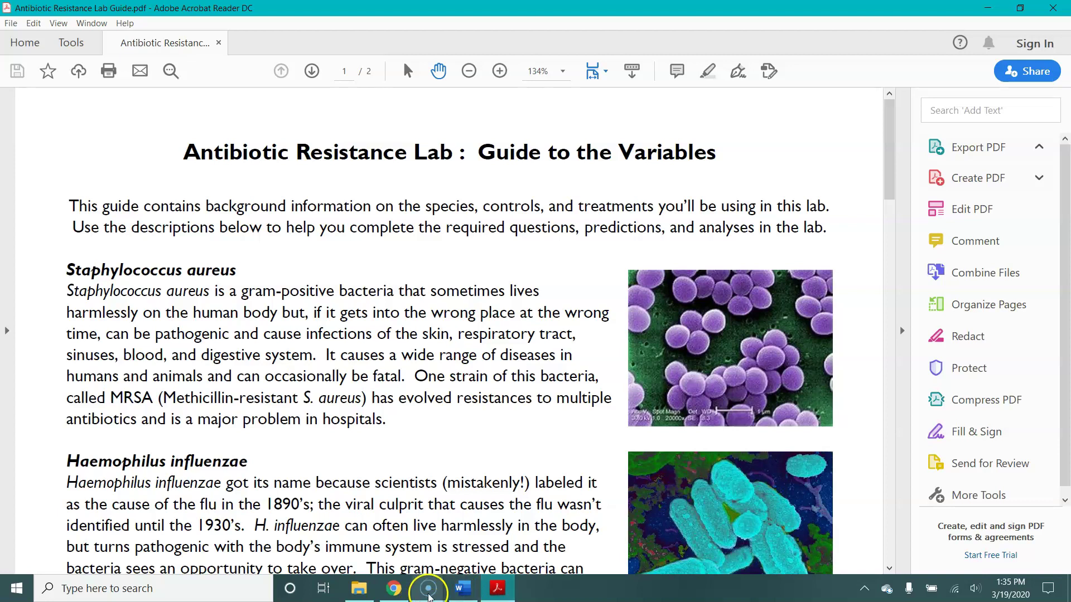
# - Bring Chrome to the front and switch to the virtual bacteria lab search results
pyautogui.click(400, 597)
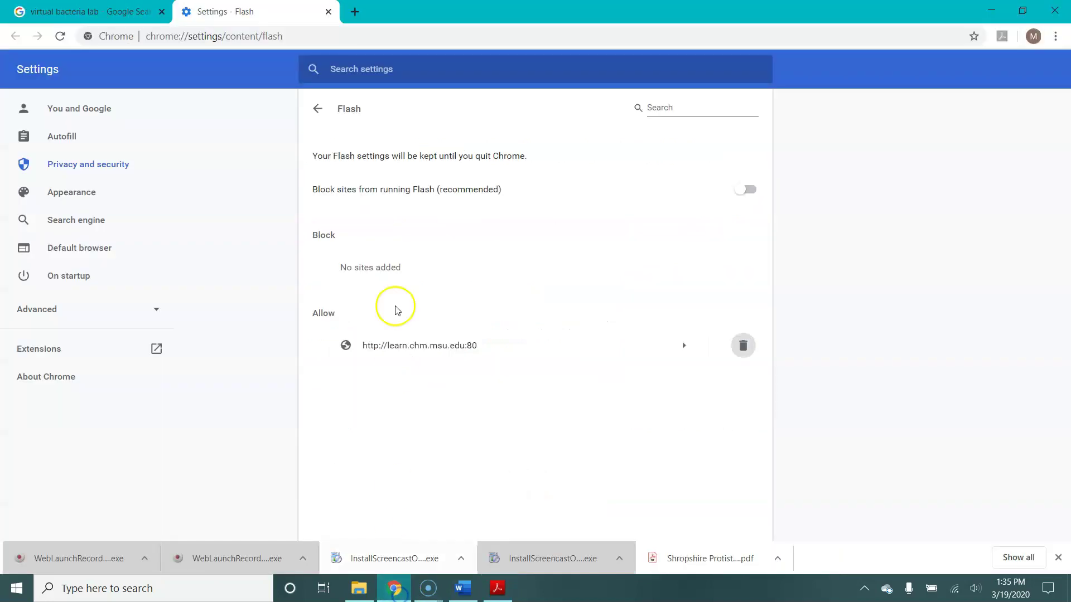
pyautogui.click(89, 11)
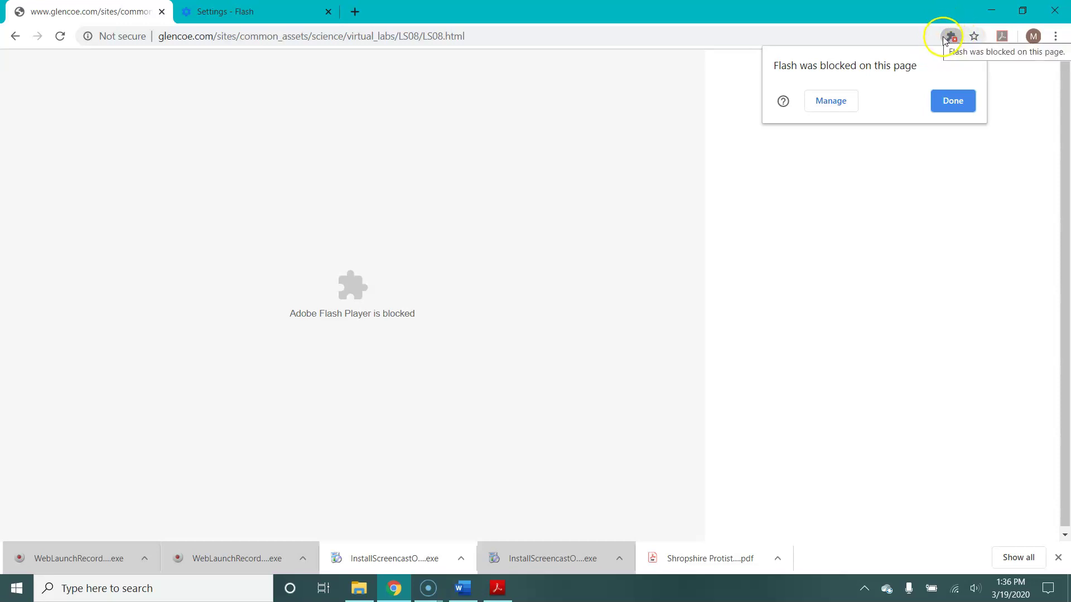
# - In Flash site settings, change Flash from blocked to 'Ask first'
pyautogui.click(855, 106)
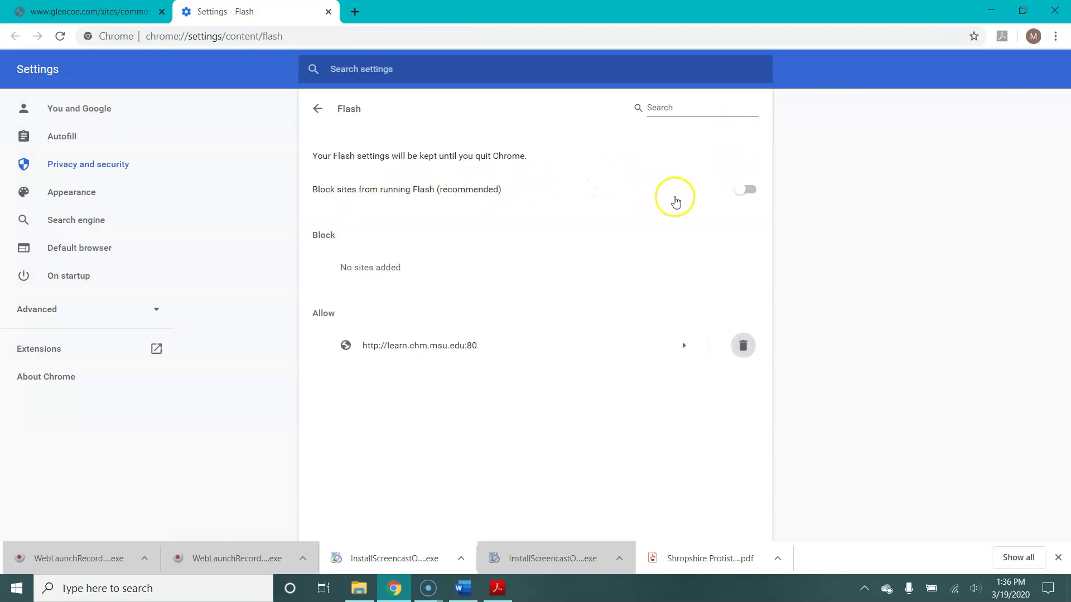
pyautogui.click(745, 190)
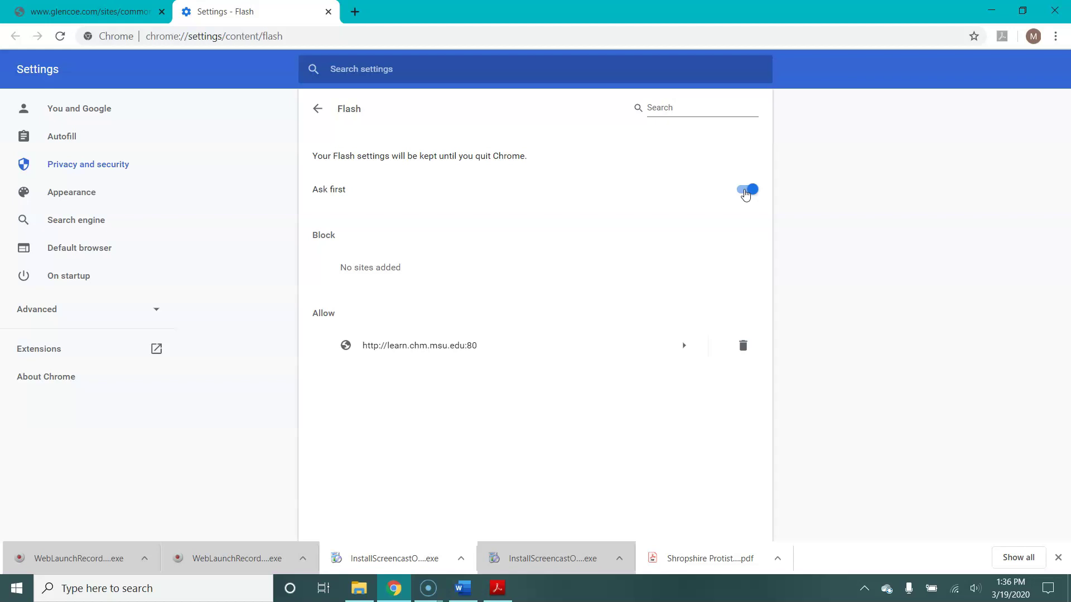
# - Return to the Glencoe lab page so the What Kills Germs? lab loads with Flash allowed
pyautogui.click(83, 17)
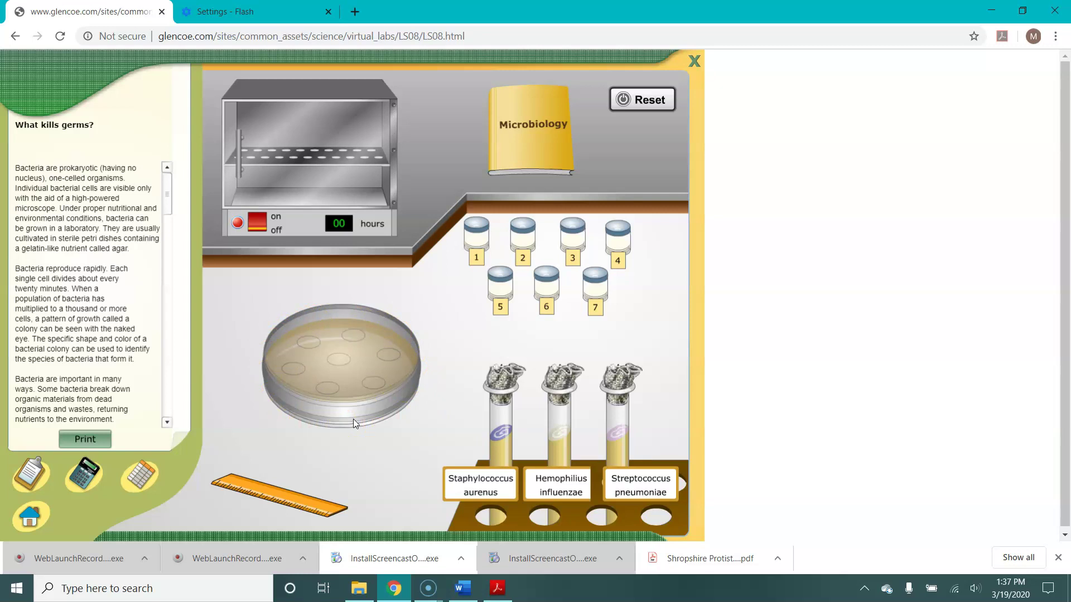
# - Swab Staphylococcus aurenus from its test tube onto the petri dish
pyautogui.click(500, 444)
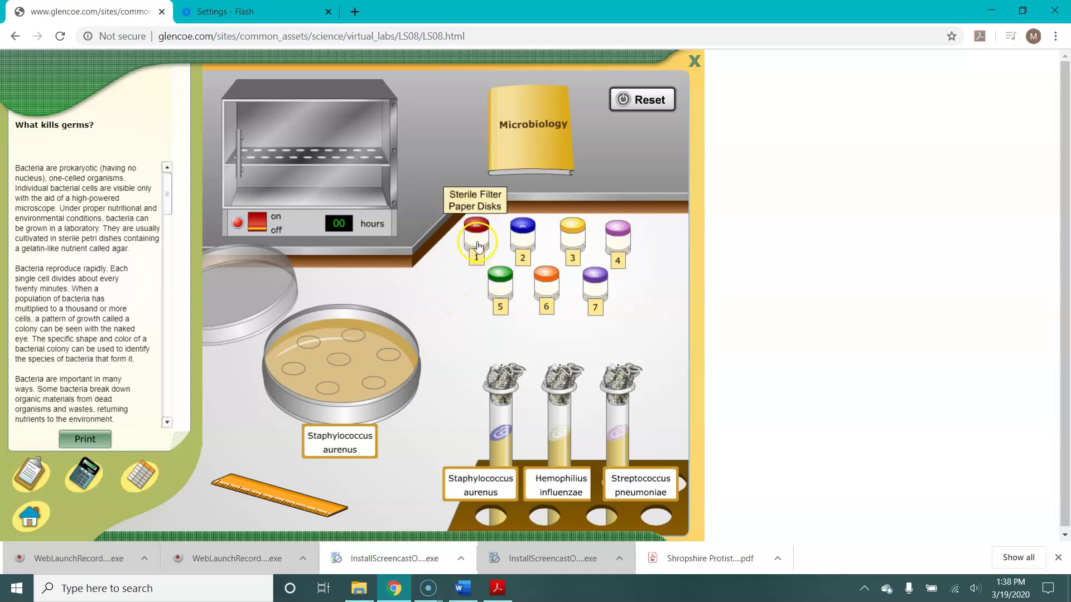
# - Place disks 1–7 (sterile, soap, bleach, disinfectant, penicillin, amoxicillin, erythromycin) on the Staphylococcus dish
pyautogui.moveTo(478, 244); pyautogui.dragTo(351, 340)
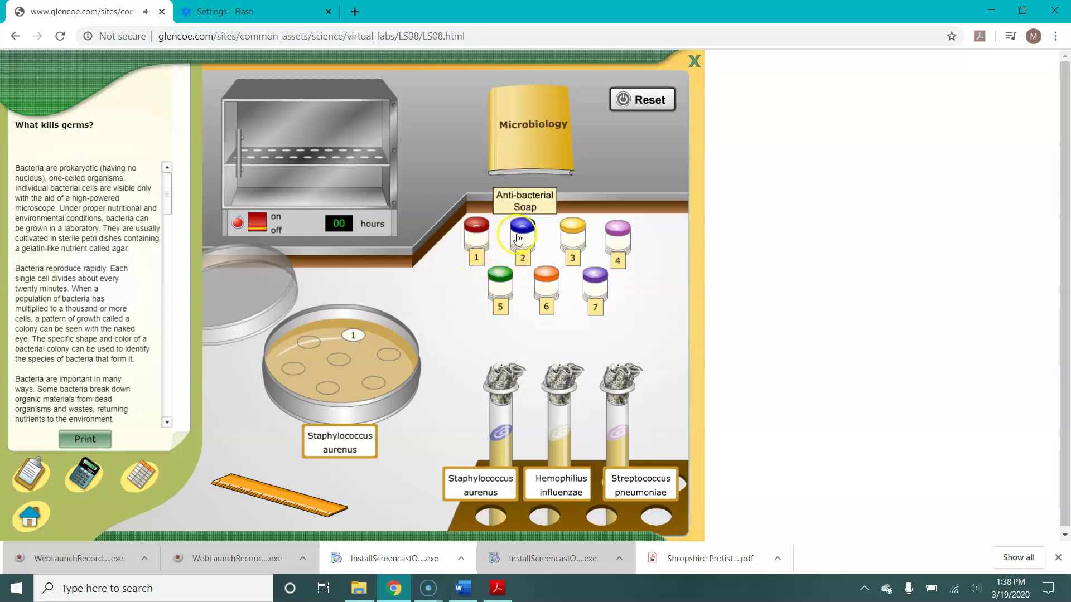
pyautogui.moveTo(521, 240); pyautogui.dragTo(399, 359)
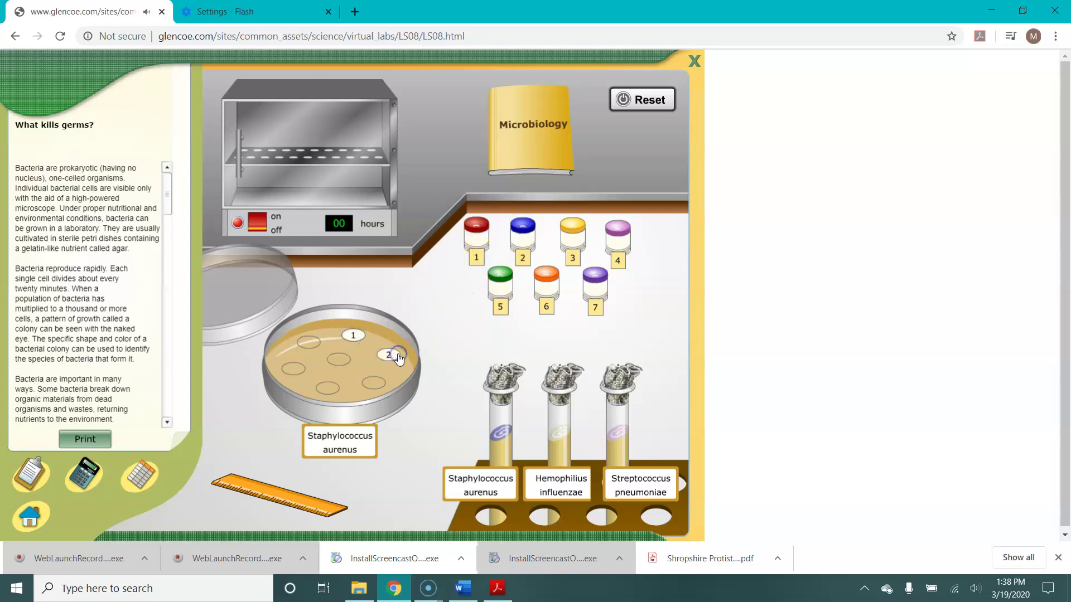
pyautogui.press('XF86AudioMute')
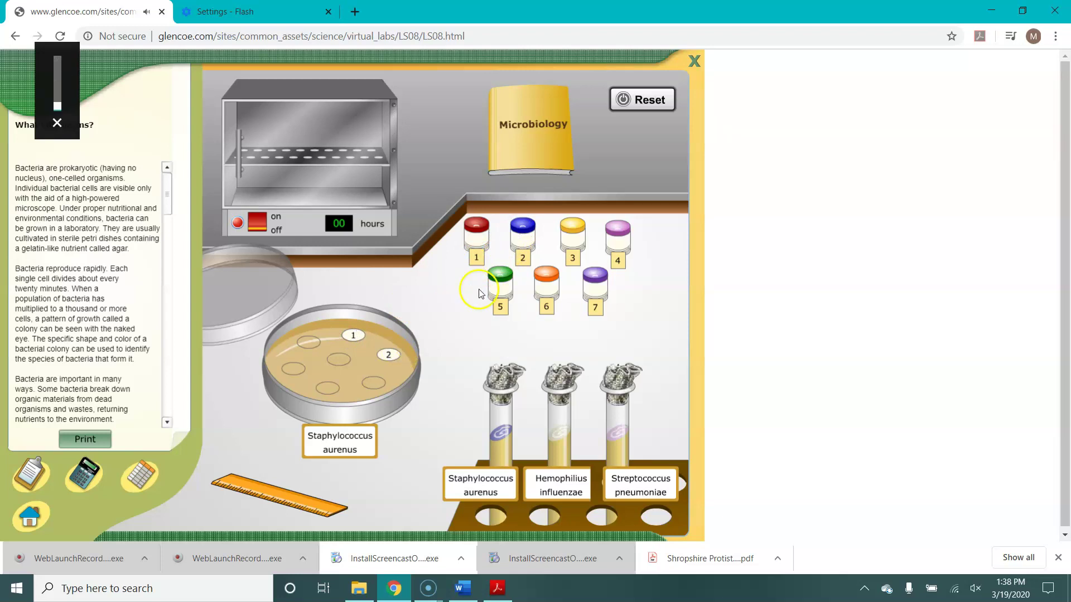
pyautogui.moveTo(573, 238); pyautogui.dragTo(340, 366)
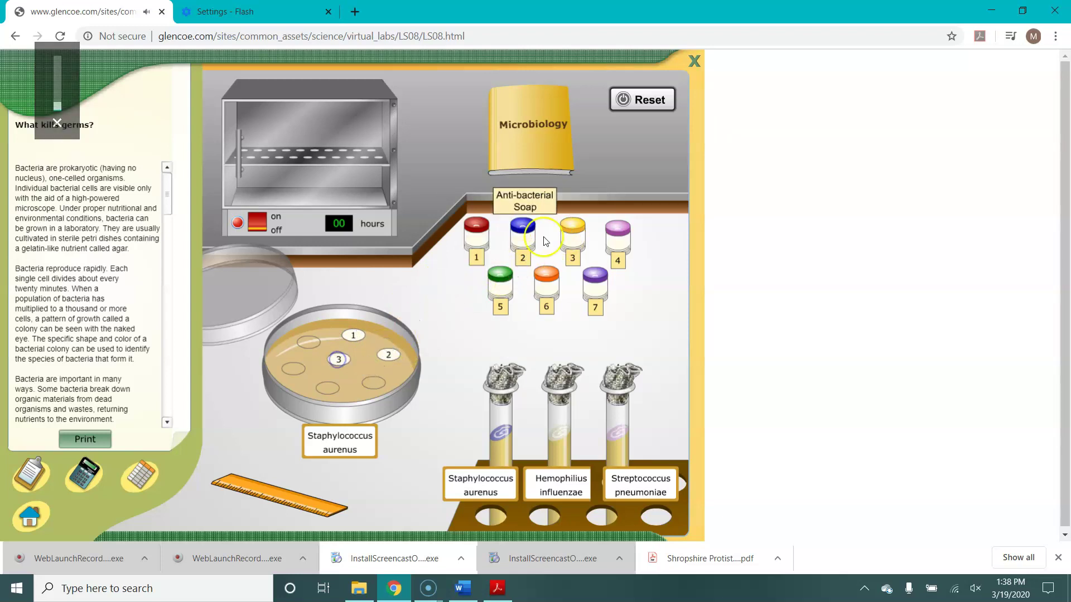
pyautogui.moveTo(617, 234); pyautogui.dragTo(307, 345)
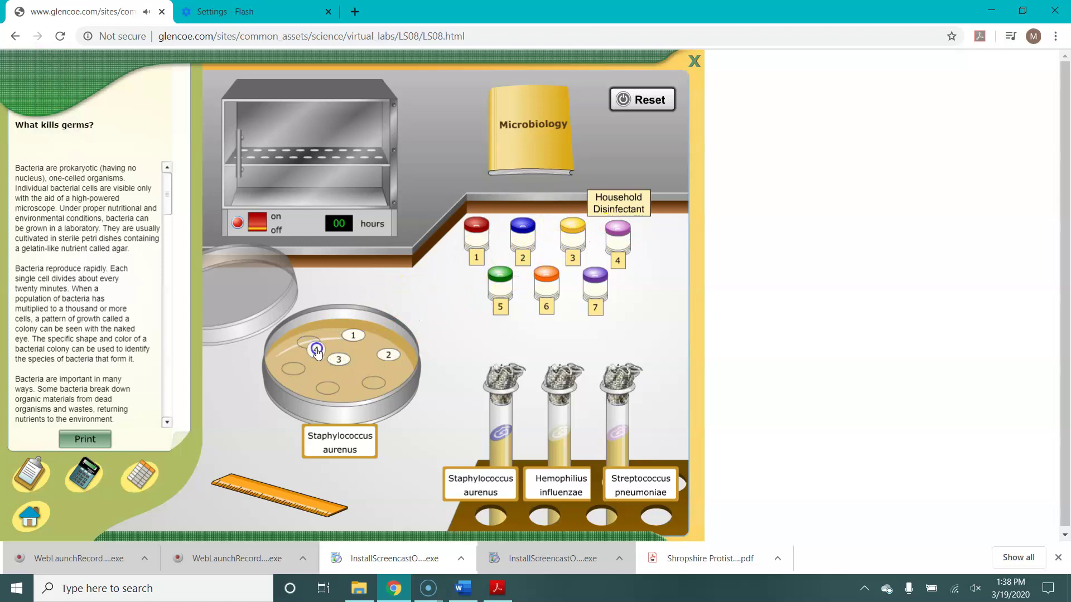
pyautogui.moveTo(500, 282); pyautogui.dragTo(373, 383)
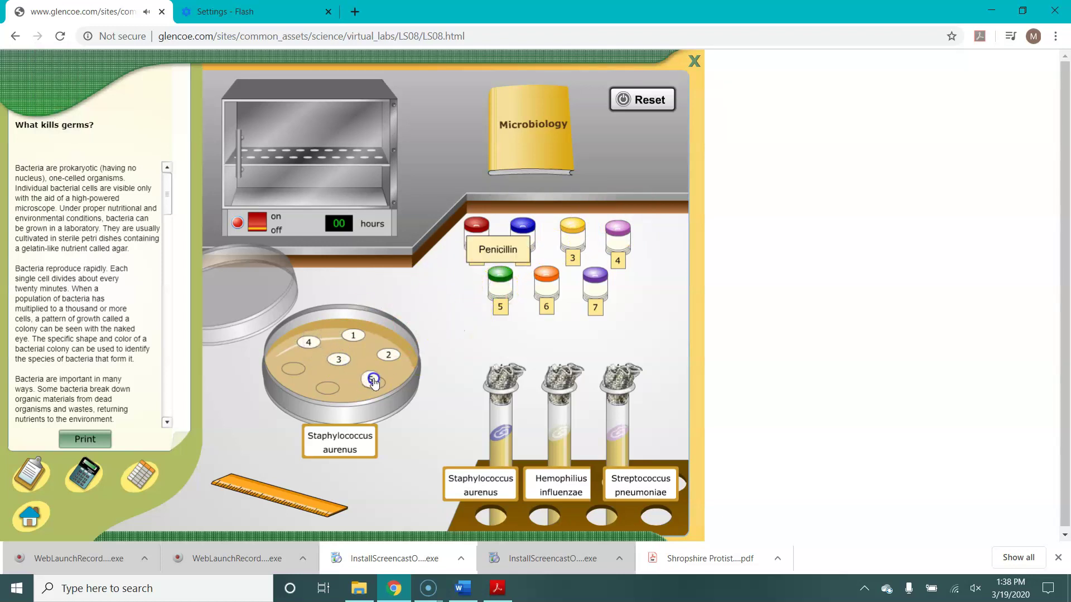
pyautogui.moveTo(546, 282); pyautogui.dragTo(293, 369)
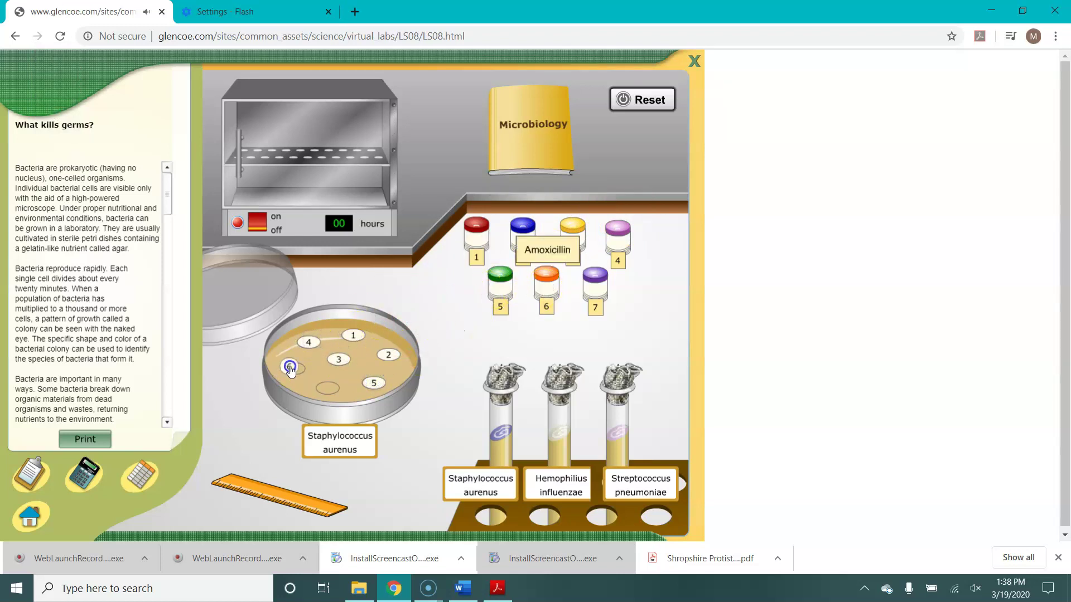
pyautogui.moveTo(595, 284); pyautogui.dragTo(332, 395)
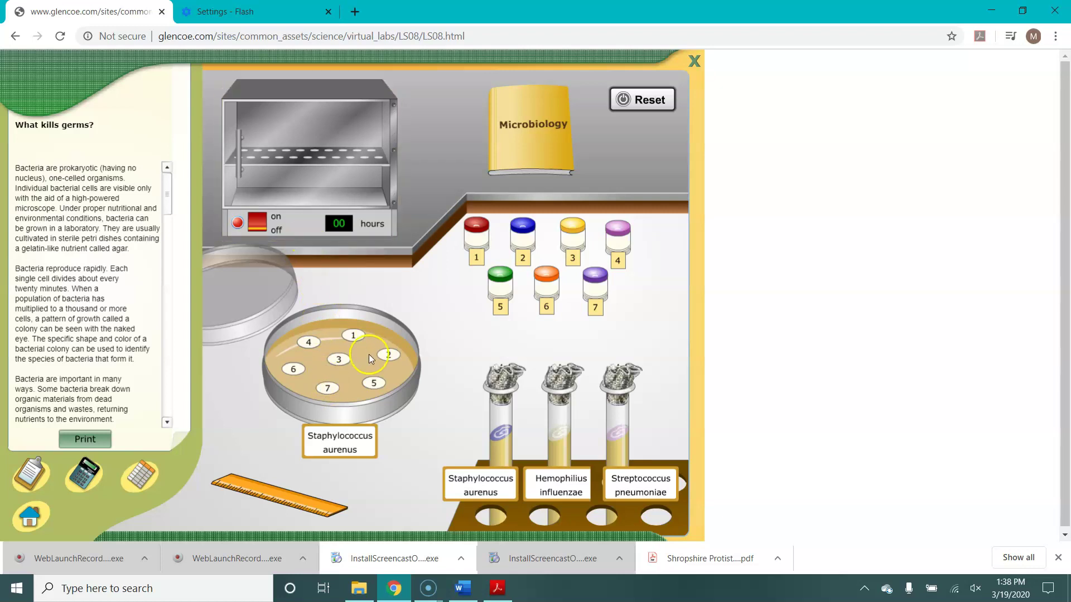
# - Incubate the Staphylococcus dish for 24 hours, then take it out to inspect the zones
pyautogui.click(321, 128)
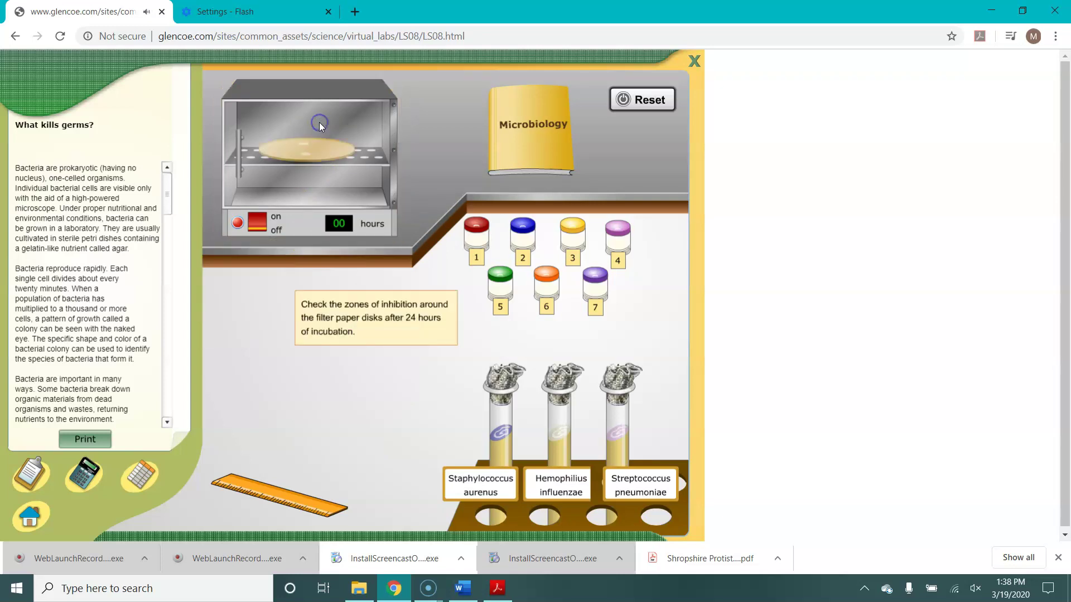
pyautogui.click(256, 227)
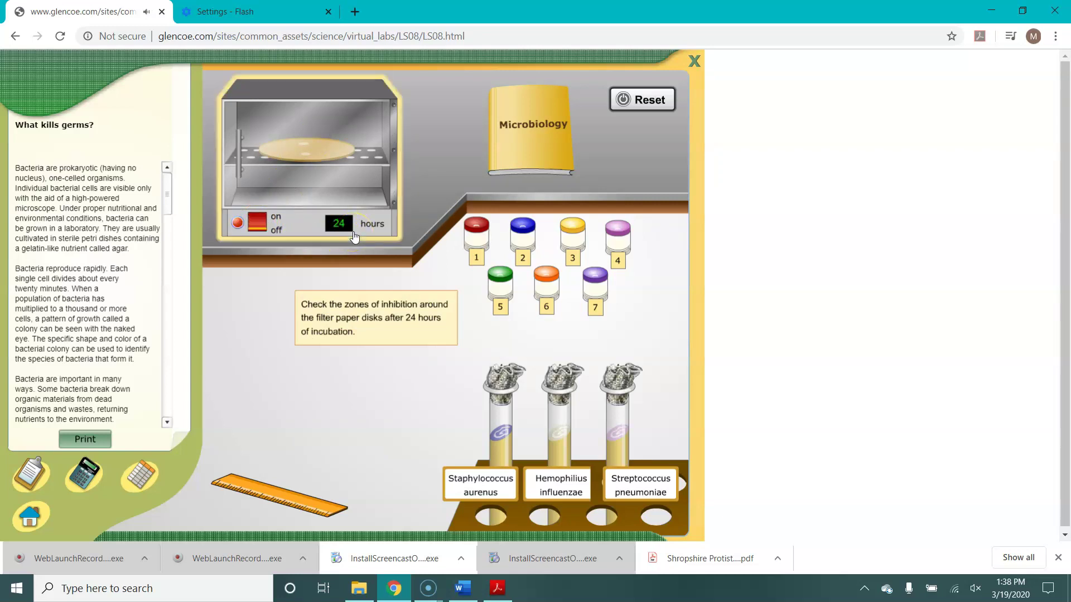
pyautogui.click(363, 189)
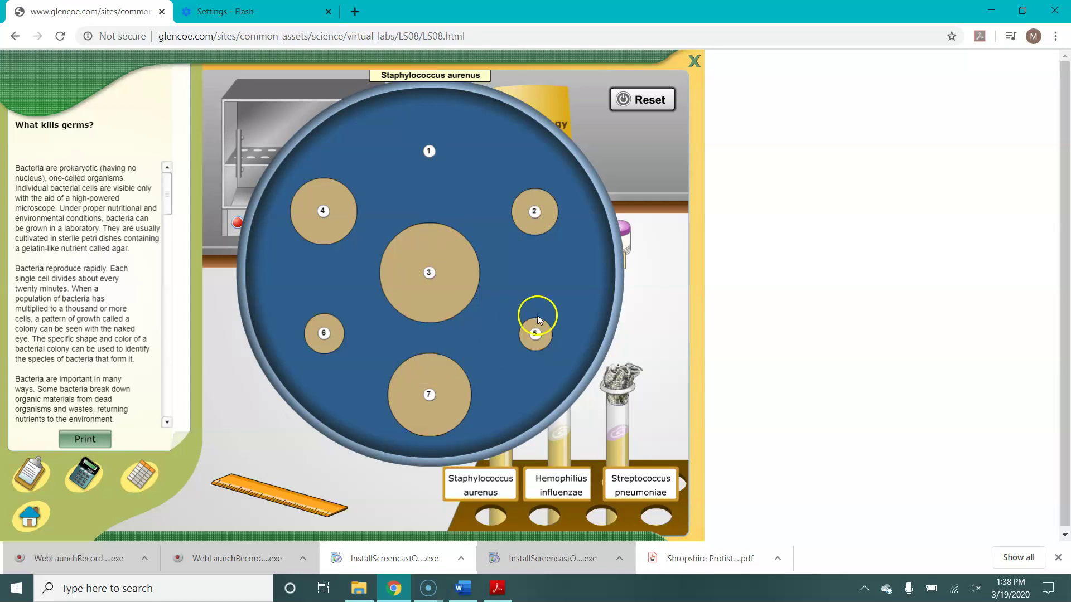
pyautogui.click(431, 153)
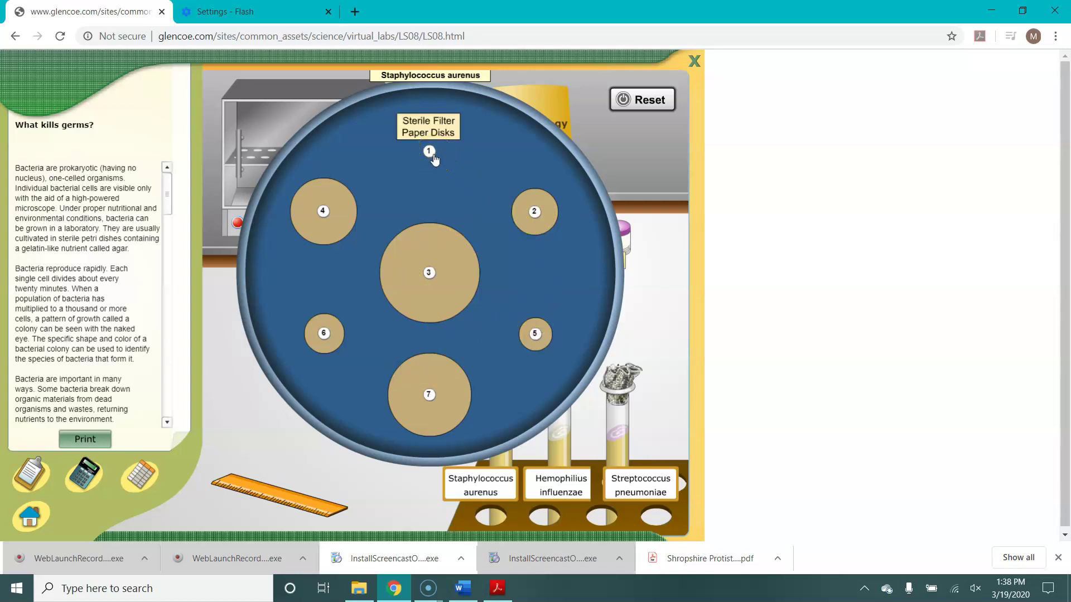
pyautogui.click(450, 187)
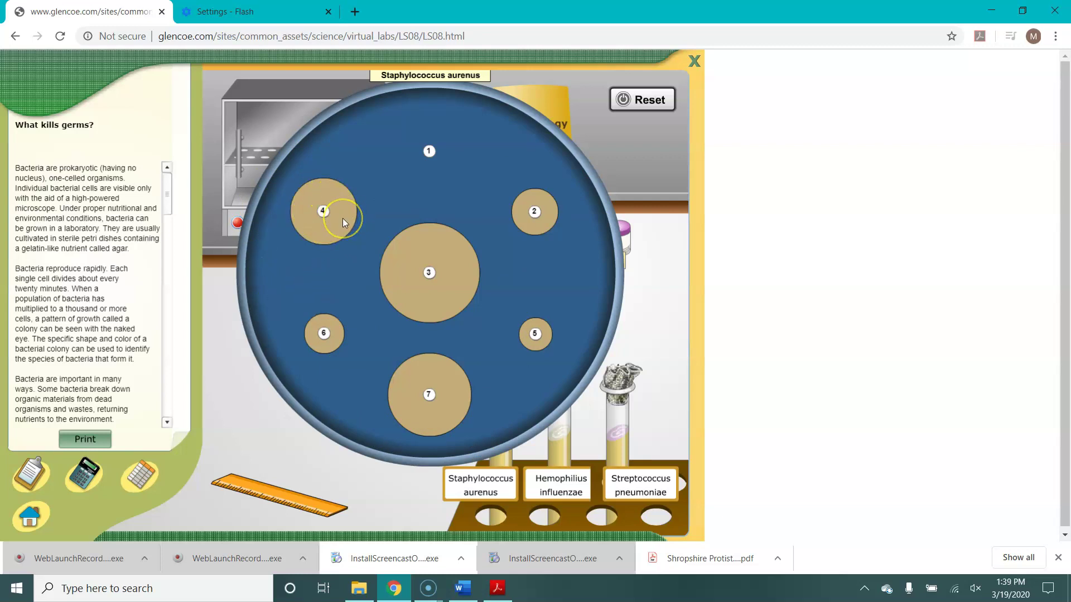
pyautogui.moveTo(325, 216)
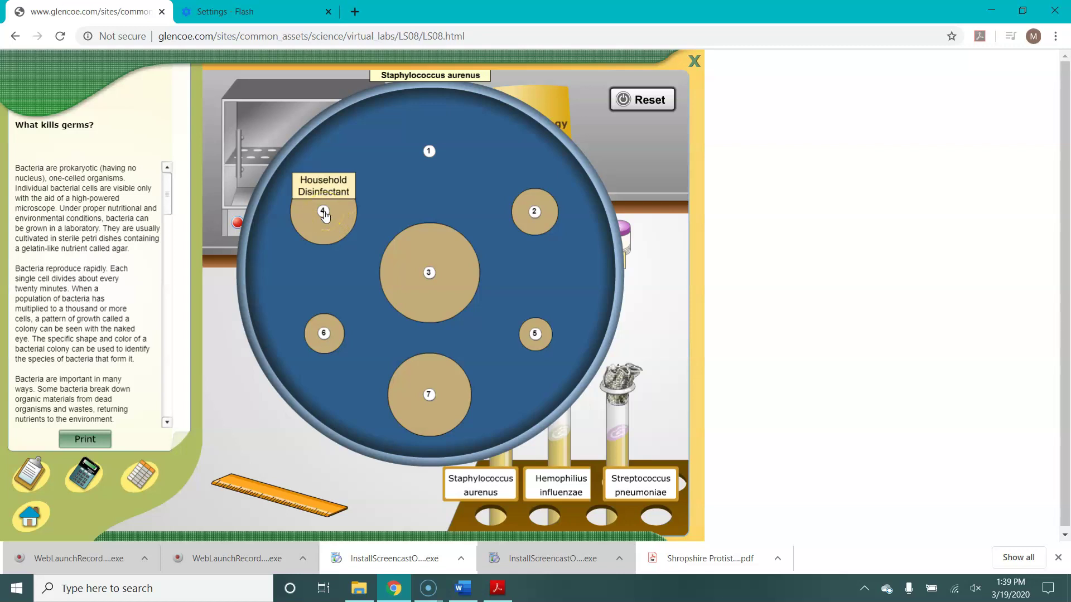
pyautogui.moveTo(428, 277)
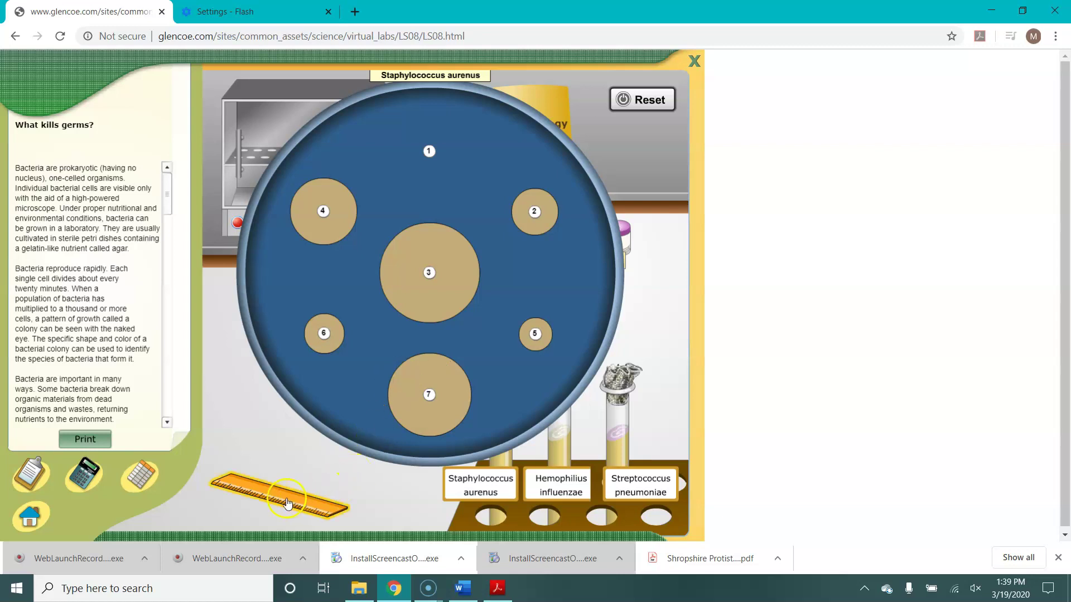
# - Measure disk 4's and disk 1's inhibition zones with the ruler, then reset the lab
pyautogui.moveTo(287, 502); pyautogui.dragTo(404, 228)
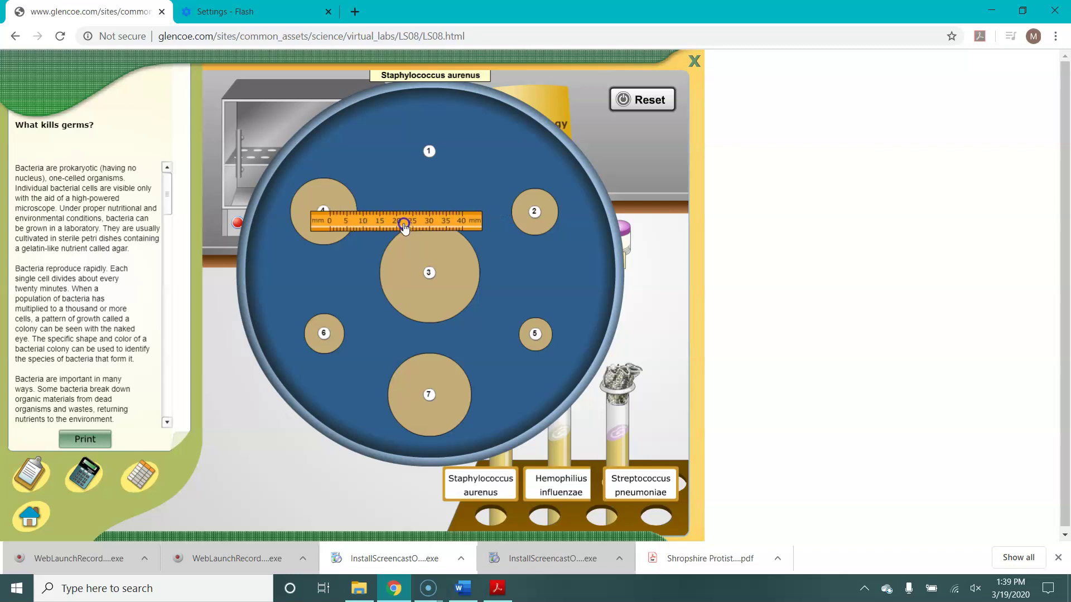
pyautogui.click(330, 215)
pyautogui.moveTo(378, 221); pyautogui.dragTo(476, 166)
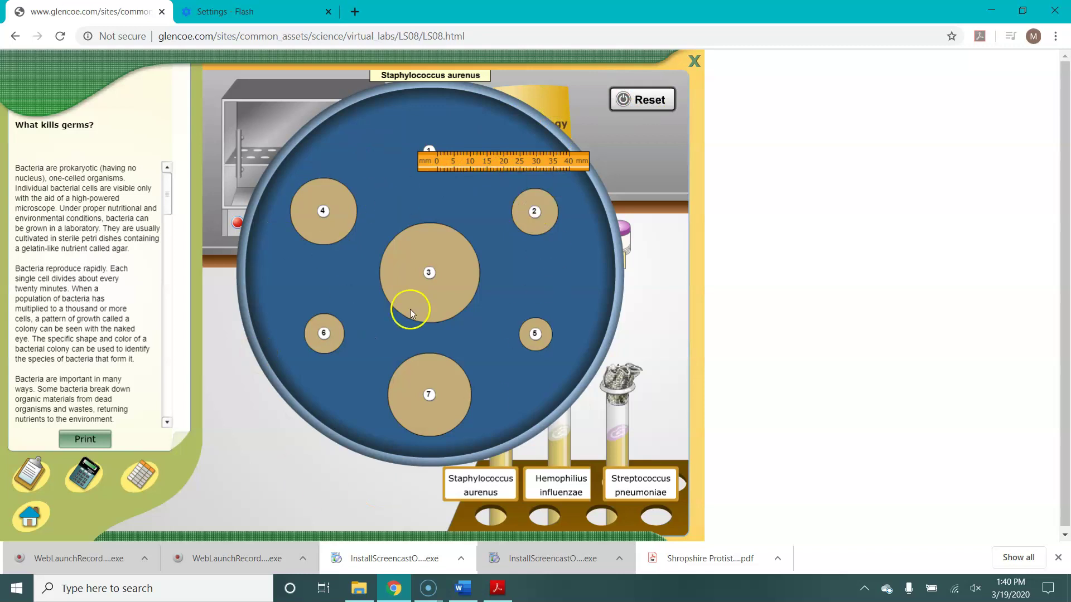
pyautogui.click(665, 107)
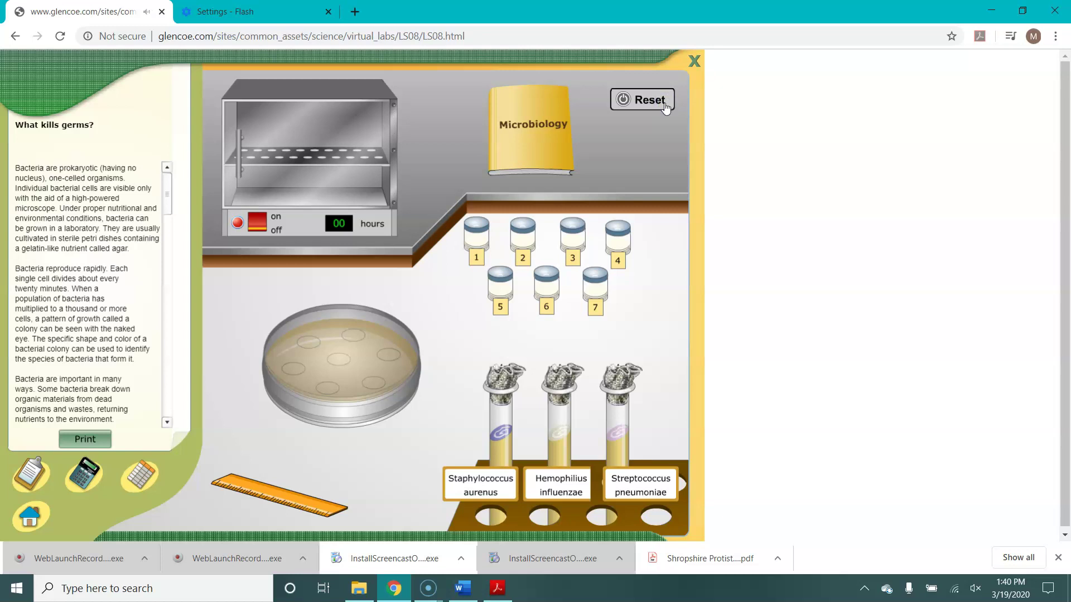
# - Incubate a Hemophilius influenzae dish with soap disk 2, then reset and streak Streptococcus pneumoniae
pyautogui.click(567, 428)
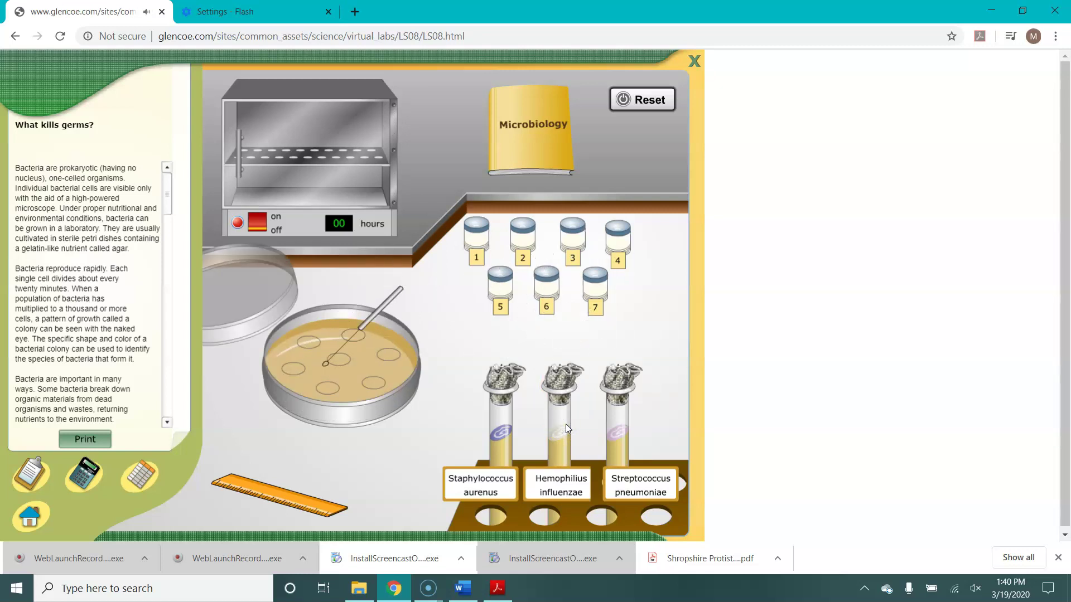
pyautogui.click(552, 238)
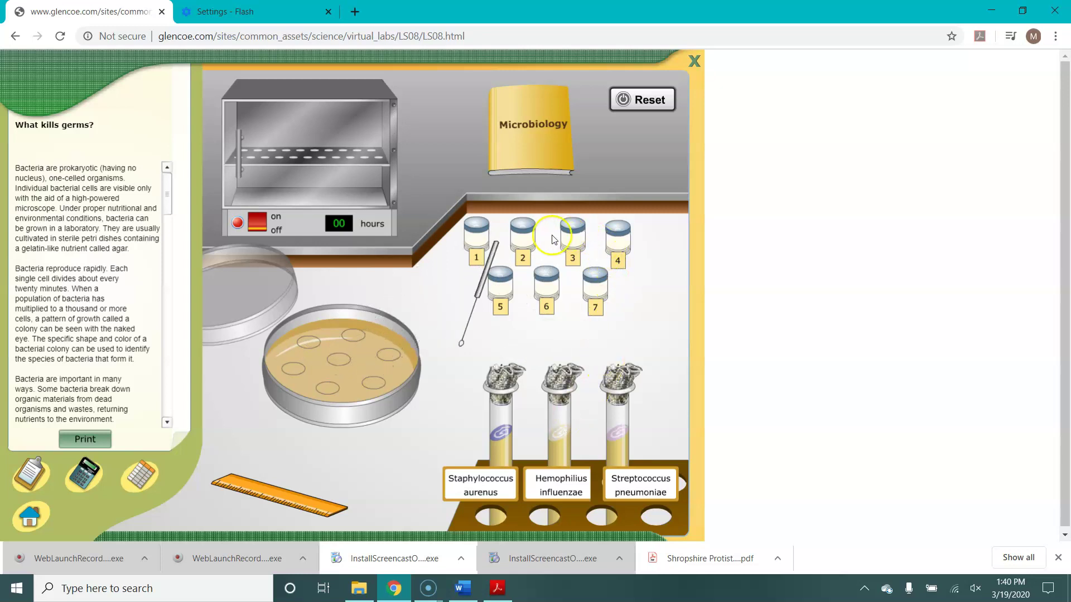
pyautogui.click(342, 363)
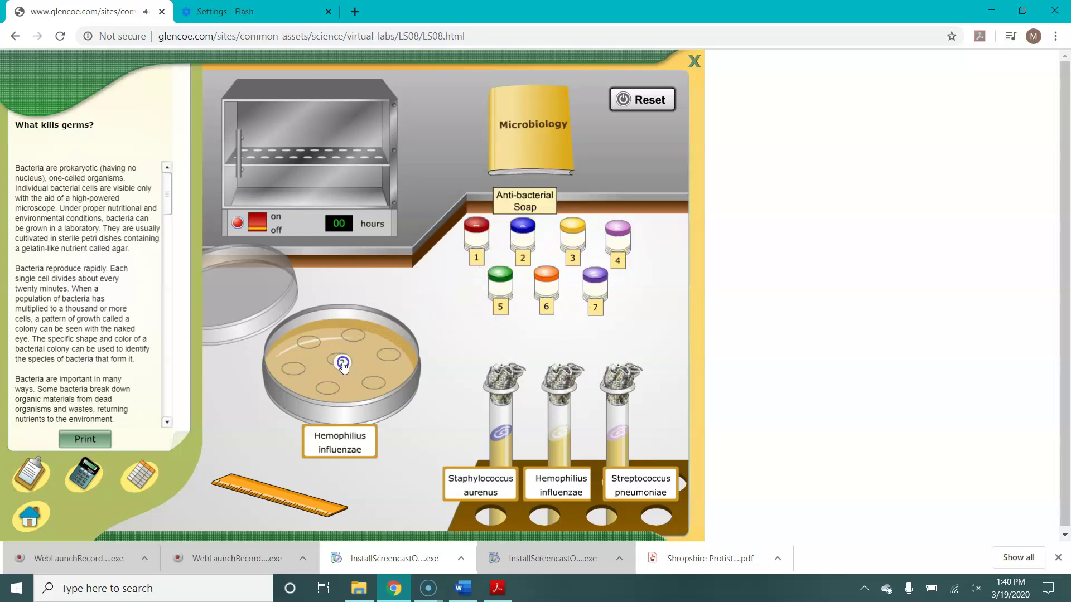
pyautogui.click(258, 226)
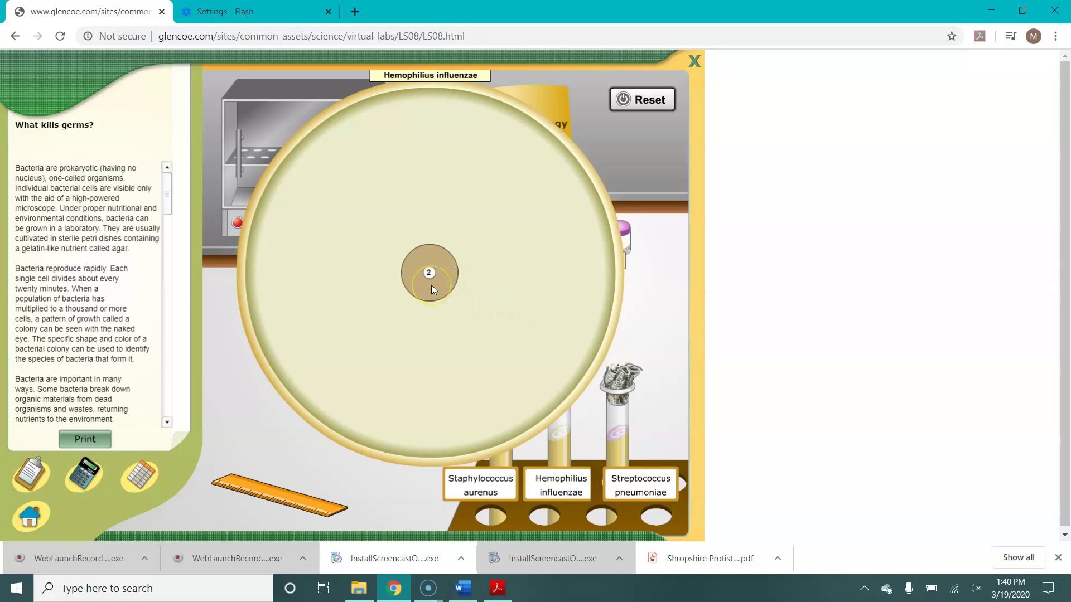
pyautogui.click(622, 102)
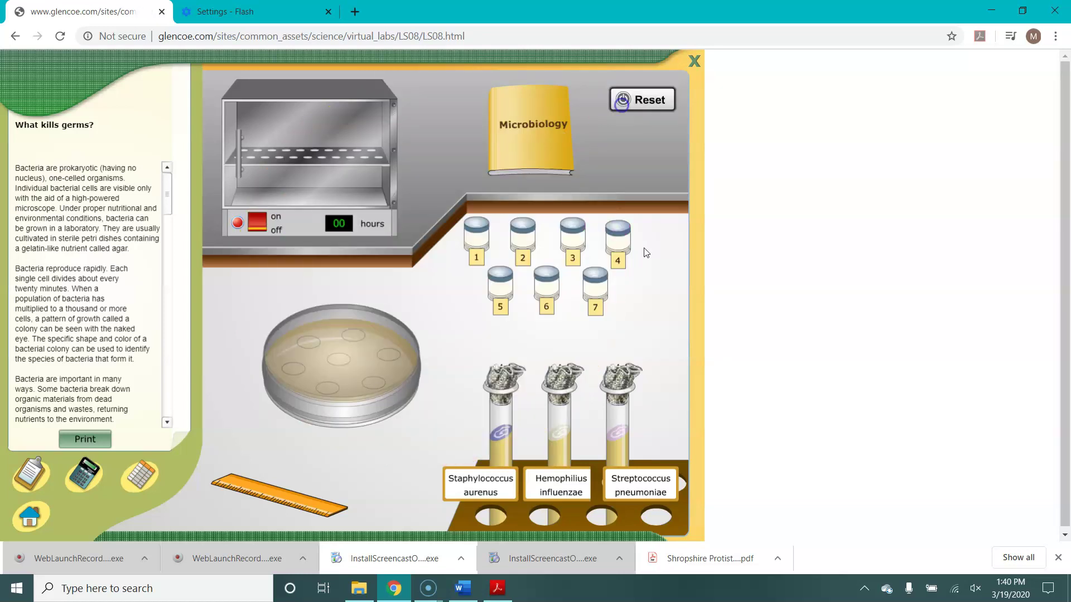
pyautogui.click(601, 428)
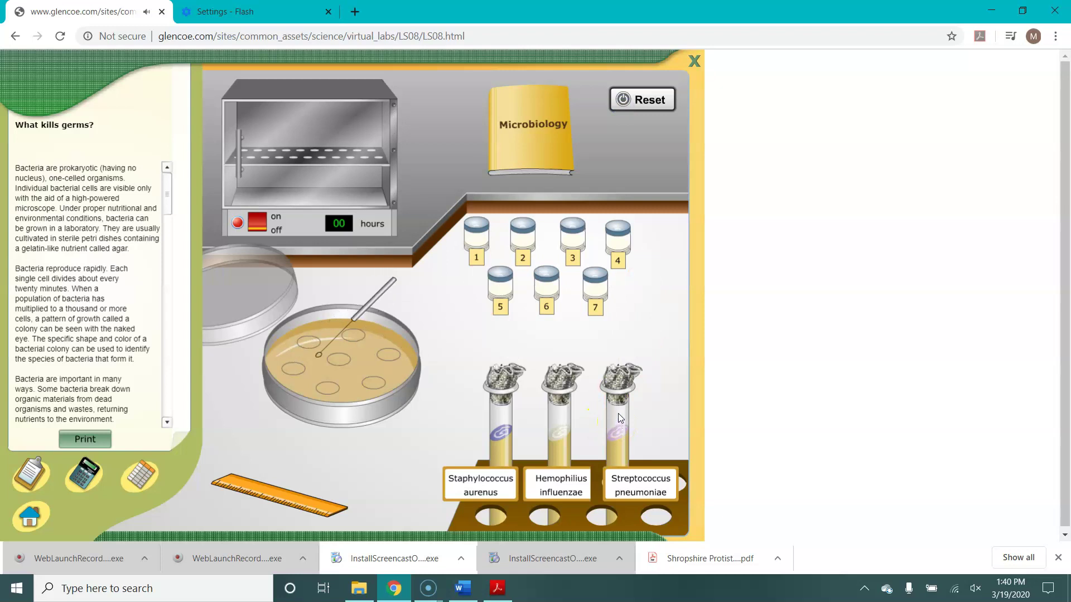
# - Put disk 2 on the Streptococcus dish, incubate 24 hours, view the zone, then reset
pyautogui.click(524, 235)
pyautogui.moveTo(524, 236); pyautogui.dragTo(342, 358)
pyautogui.click(260, 225)
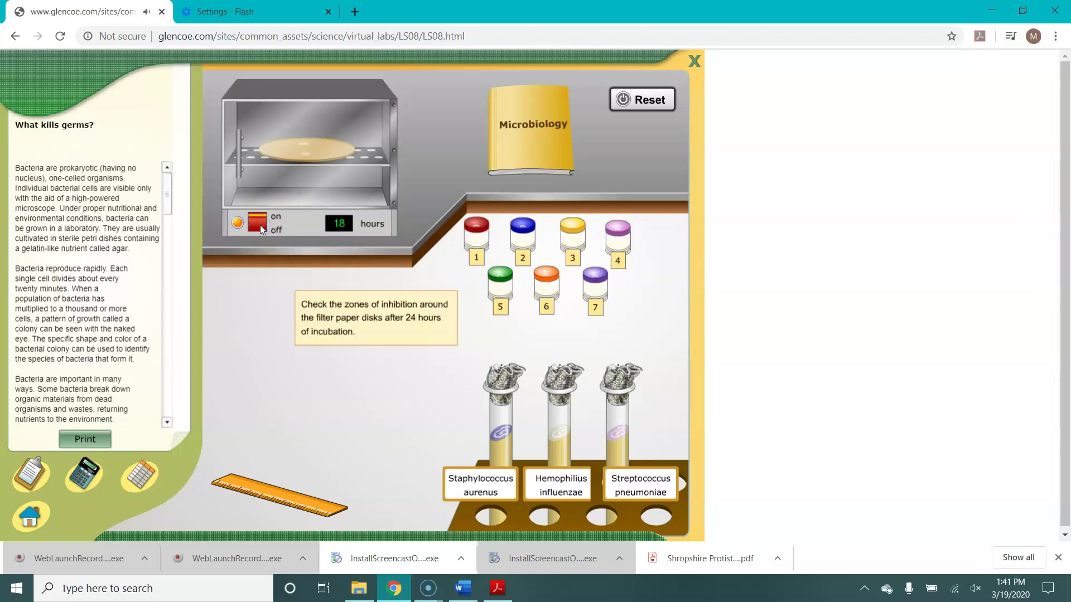
pyautogui.click(259, 225)
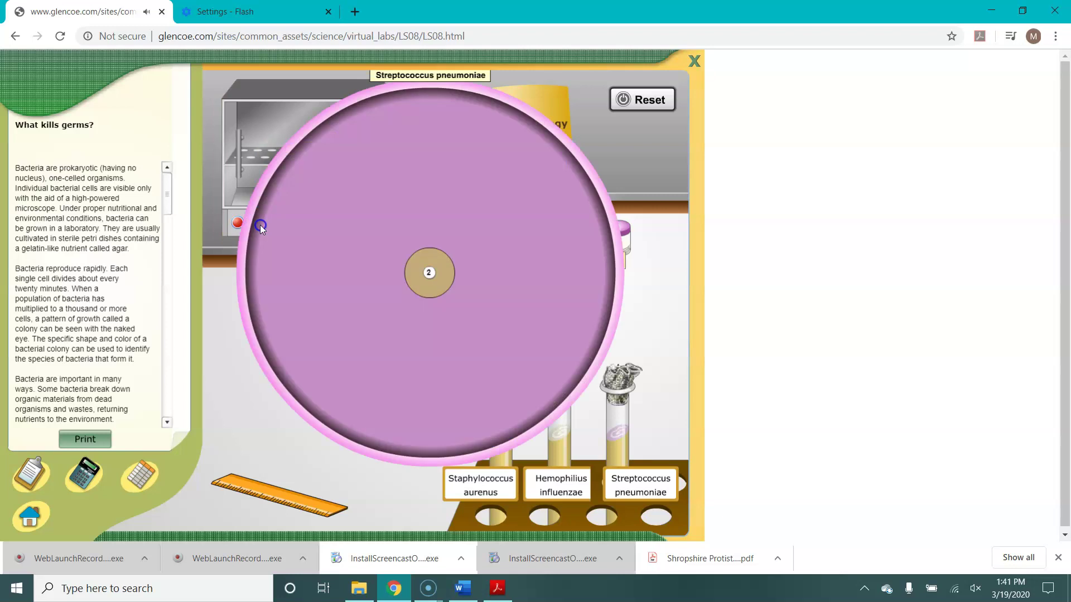
pyautogui.click(662, 101)
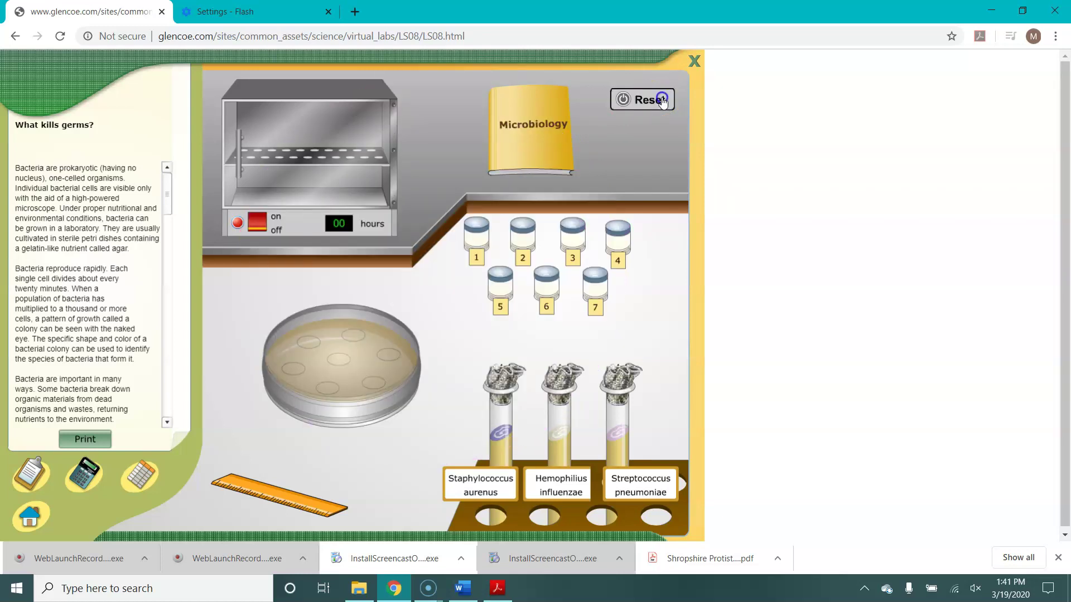